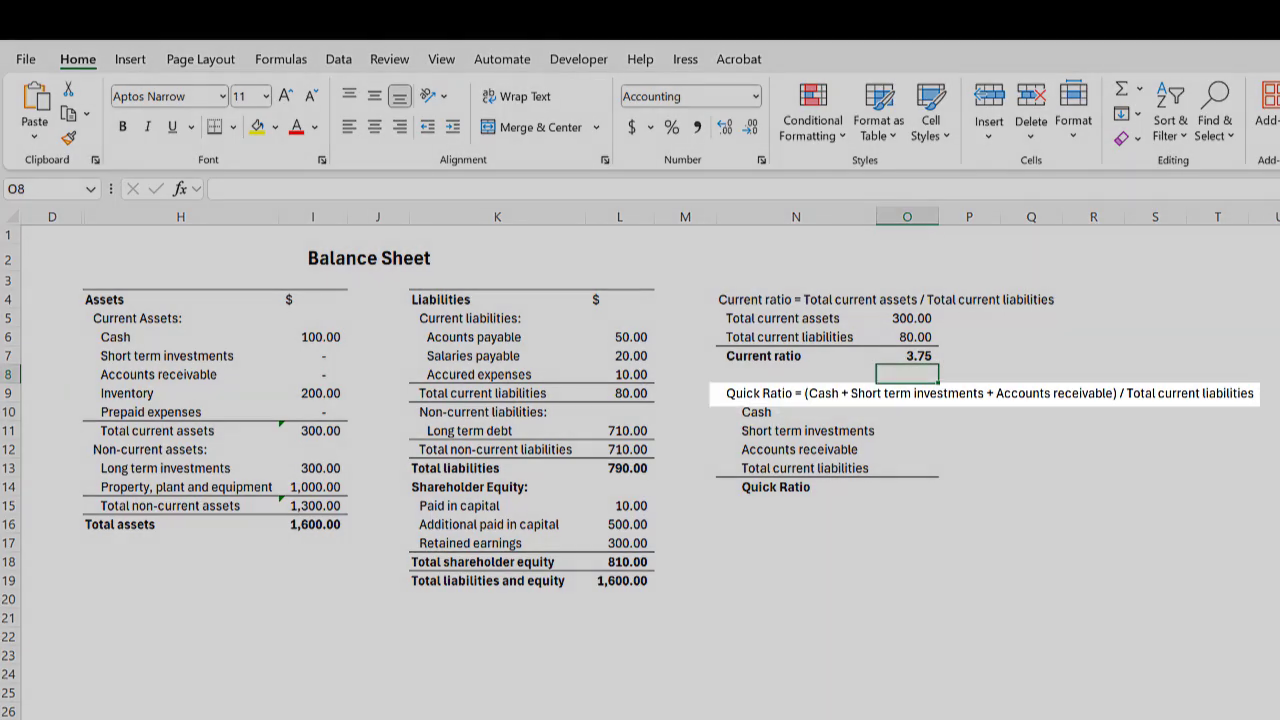
Step: Link the Quick Ratio section's Cash cell O10 to I6, and its short term investments and accounts receivable cells to the balance sheet
left_click(907, 412)
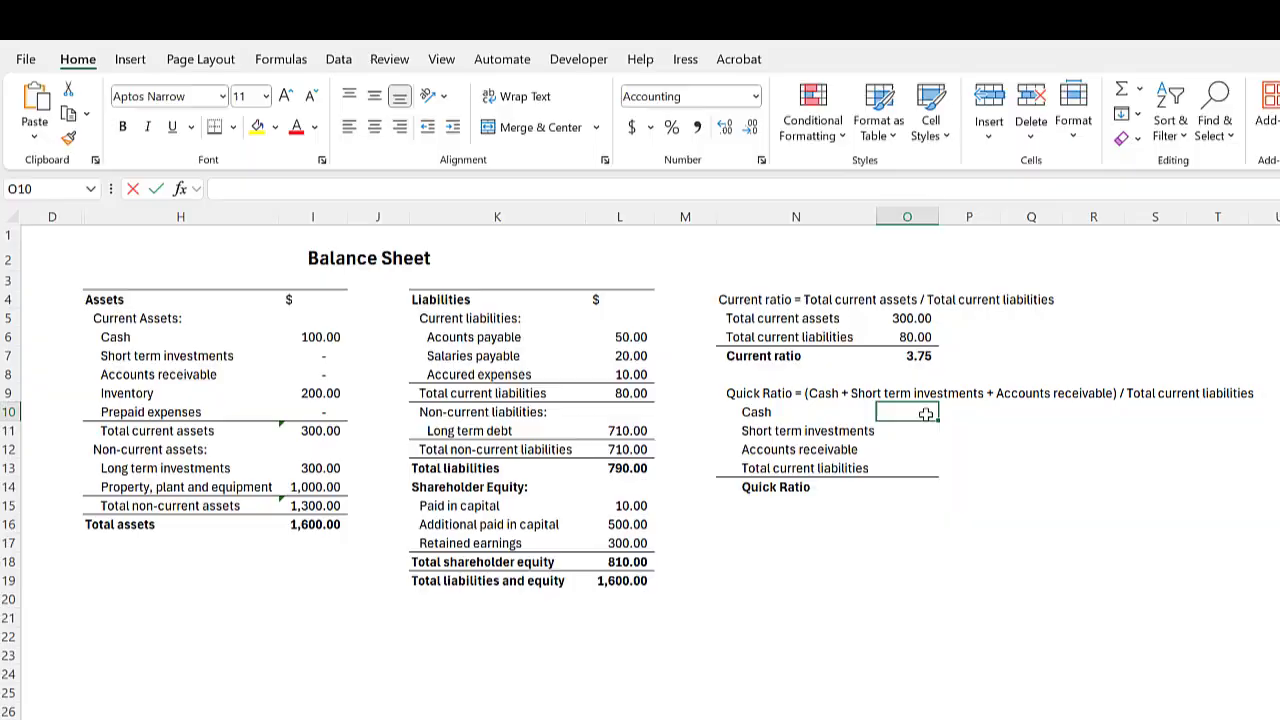
type("=")
left_click(314, 336)
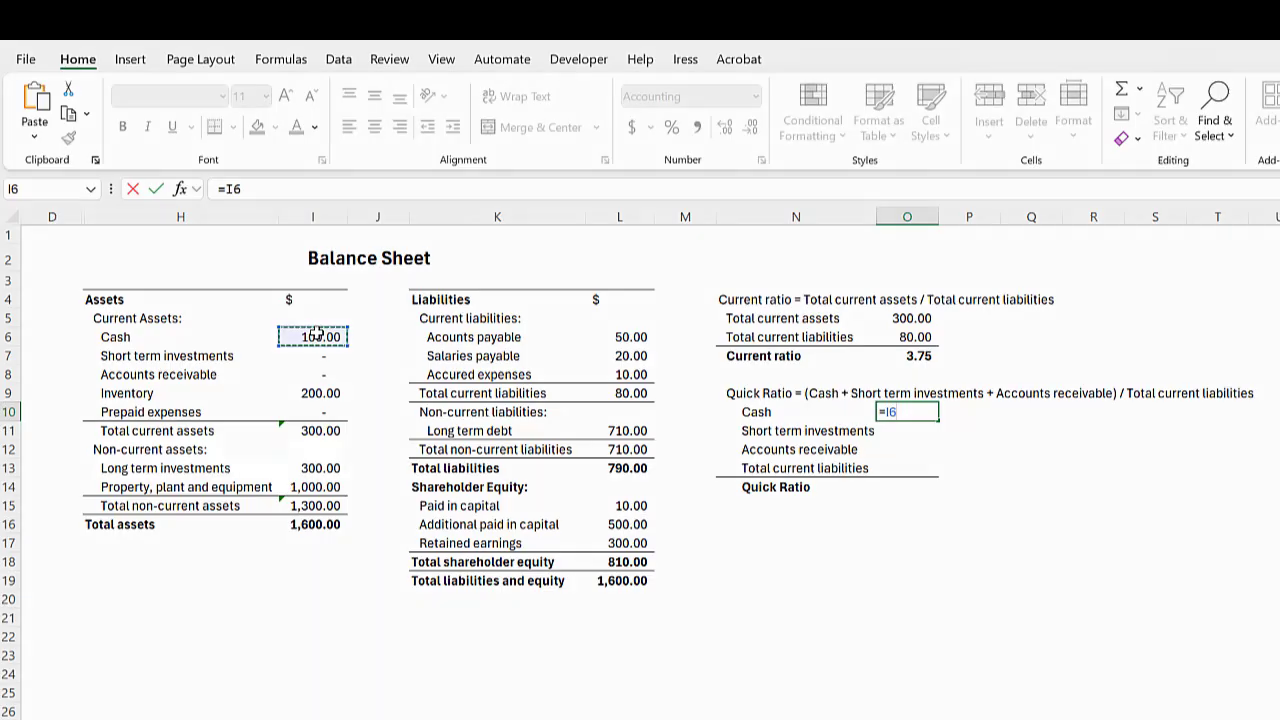
key("Return")
type("=")
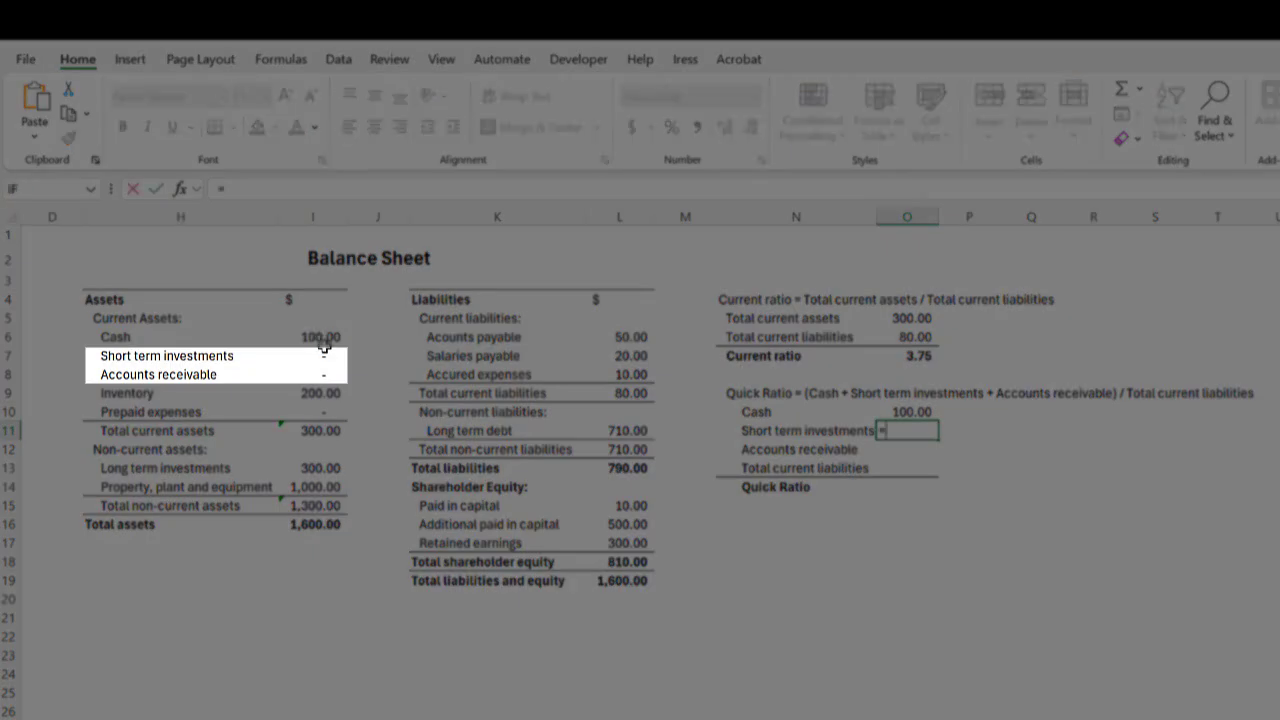
left_click(324, 355)
key("Return")
Step: Link Total current liabilities in O13 of the Quick Ratio section to the balance sheet total in L9
type("=")
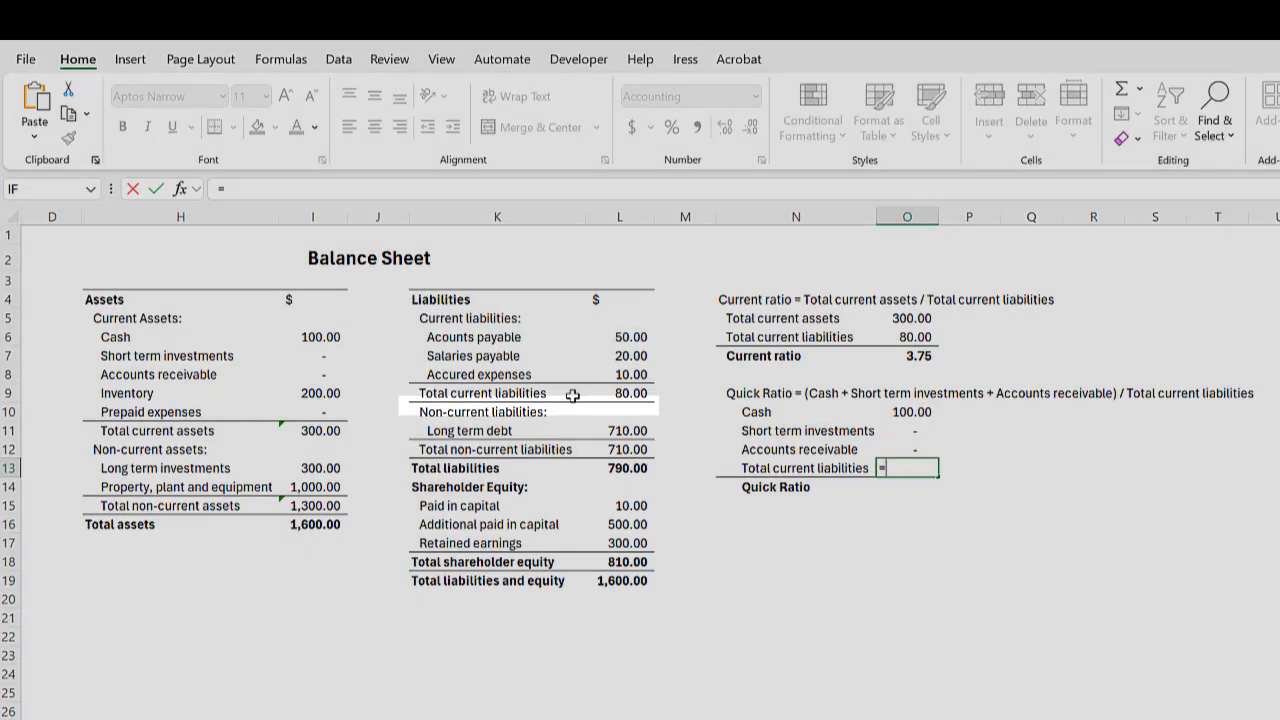
left_click(616, 395)
key("Return")
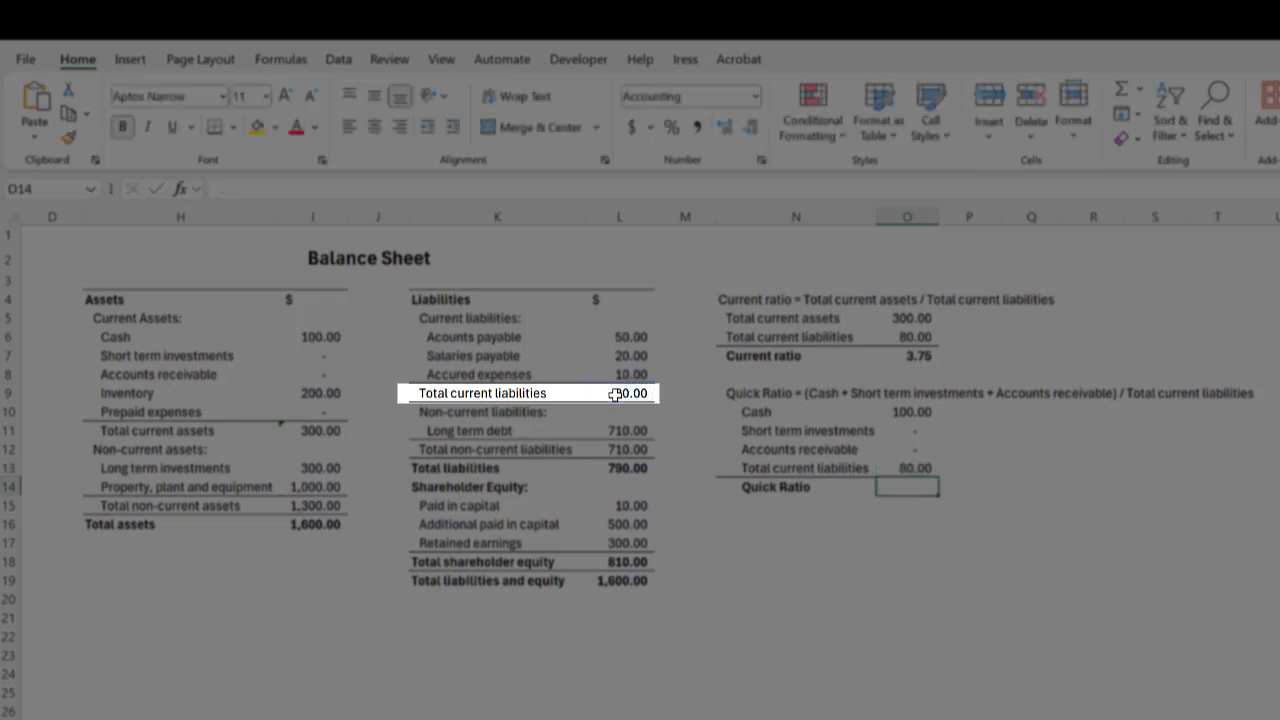
Step: Calculate the Quick Ratio in O14 by dividing cash by total current liabilities with =O10/O13
type("=")
left_click(914, 412)
type("/")
left_click(914, 468)
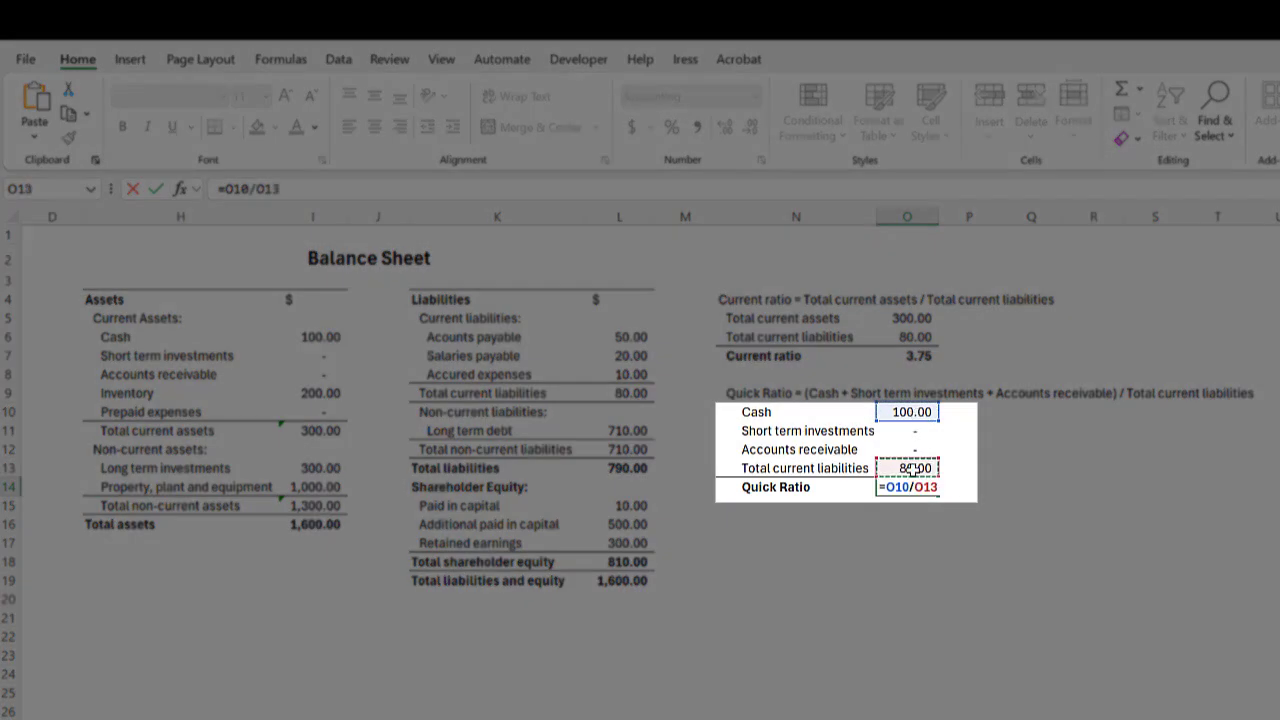
key("Return")
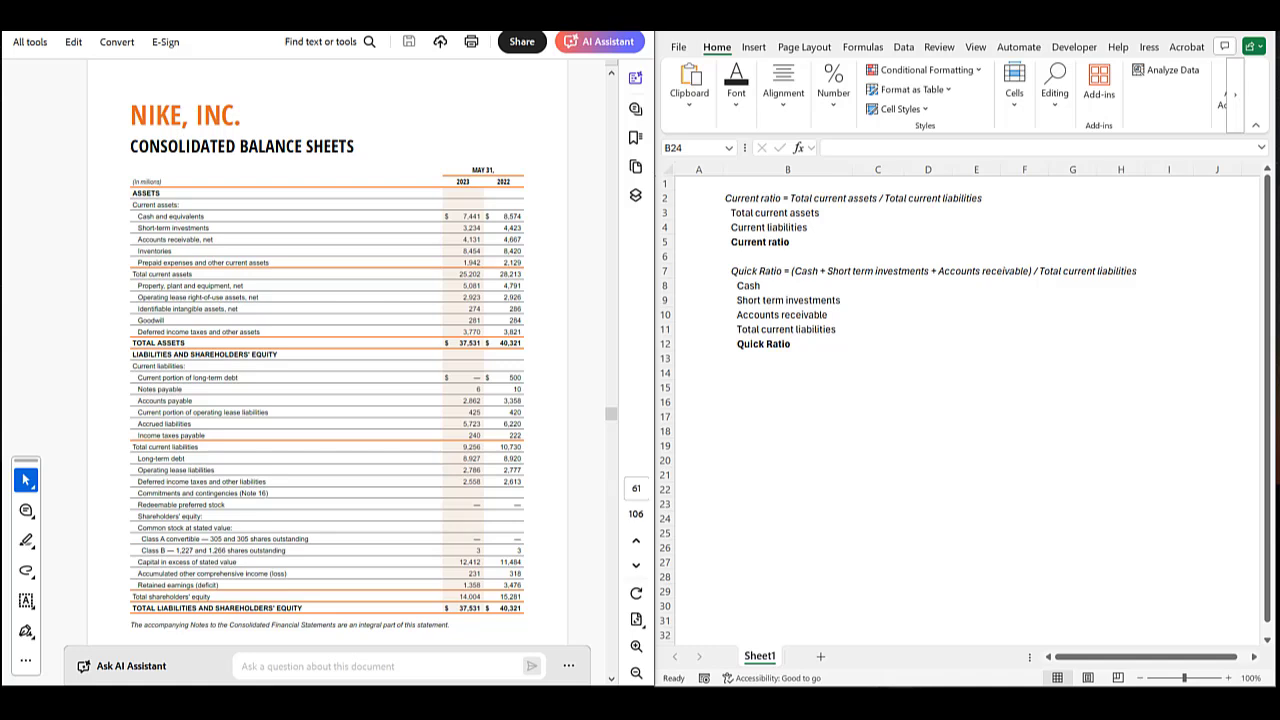
Step: Copy Nike's 2023 total current assets (25,202) and total current liabilities (9,256) from the PDF balance sheet into C3 and C4
double_click(469, 274)
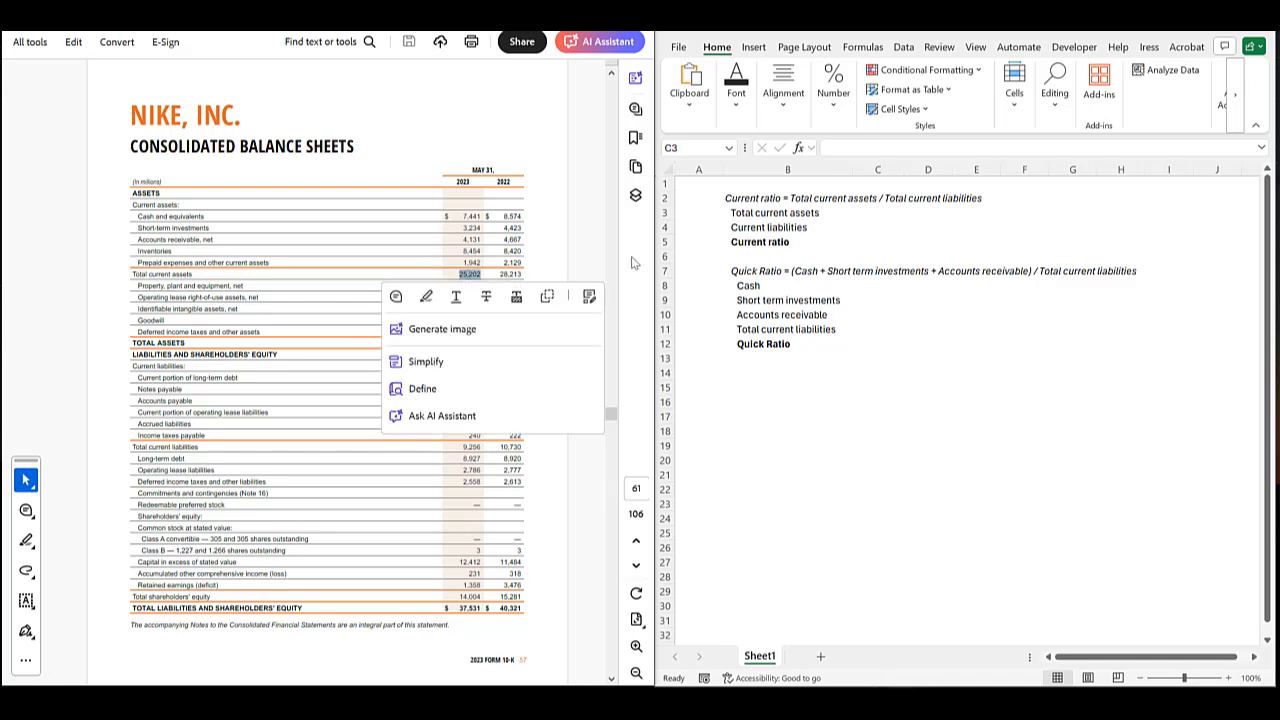
key("ctrl+c")
left_click(883, 214)
key("ctrl+v")
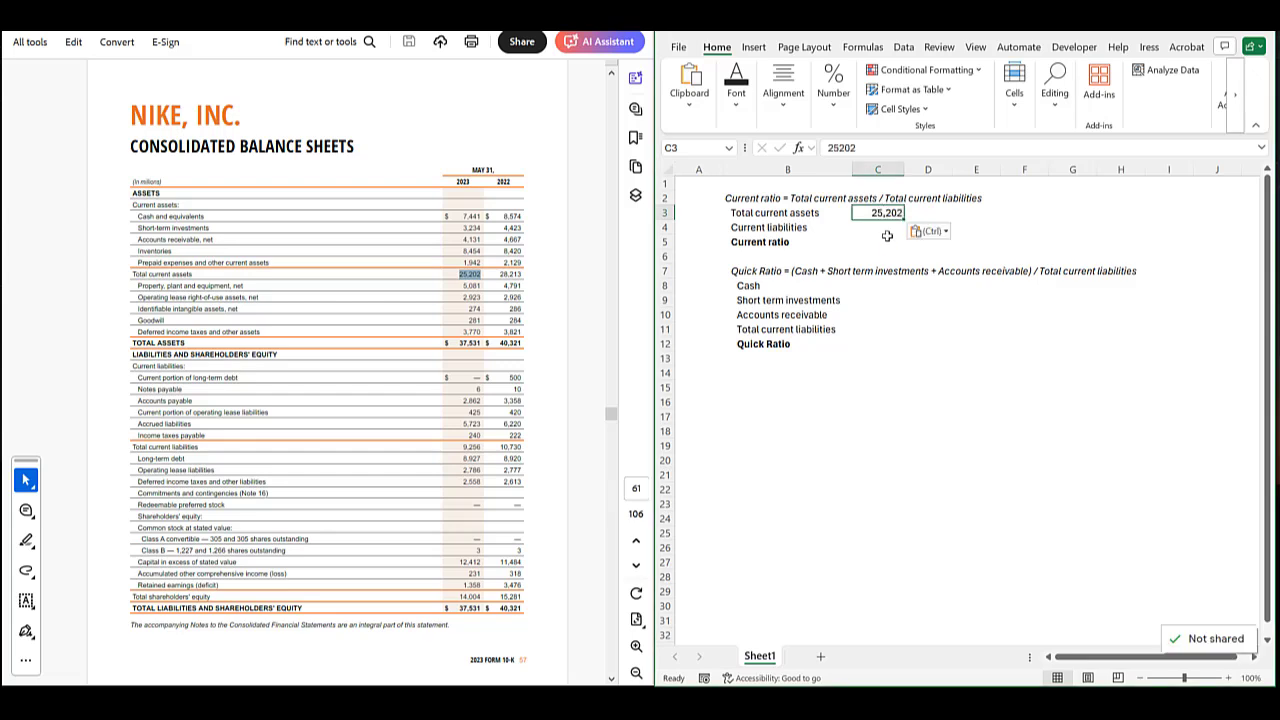
double_click(470, 447)
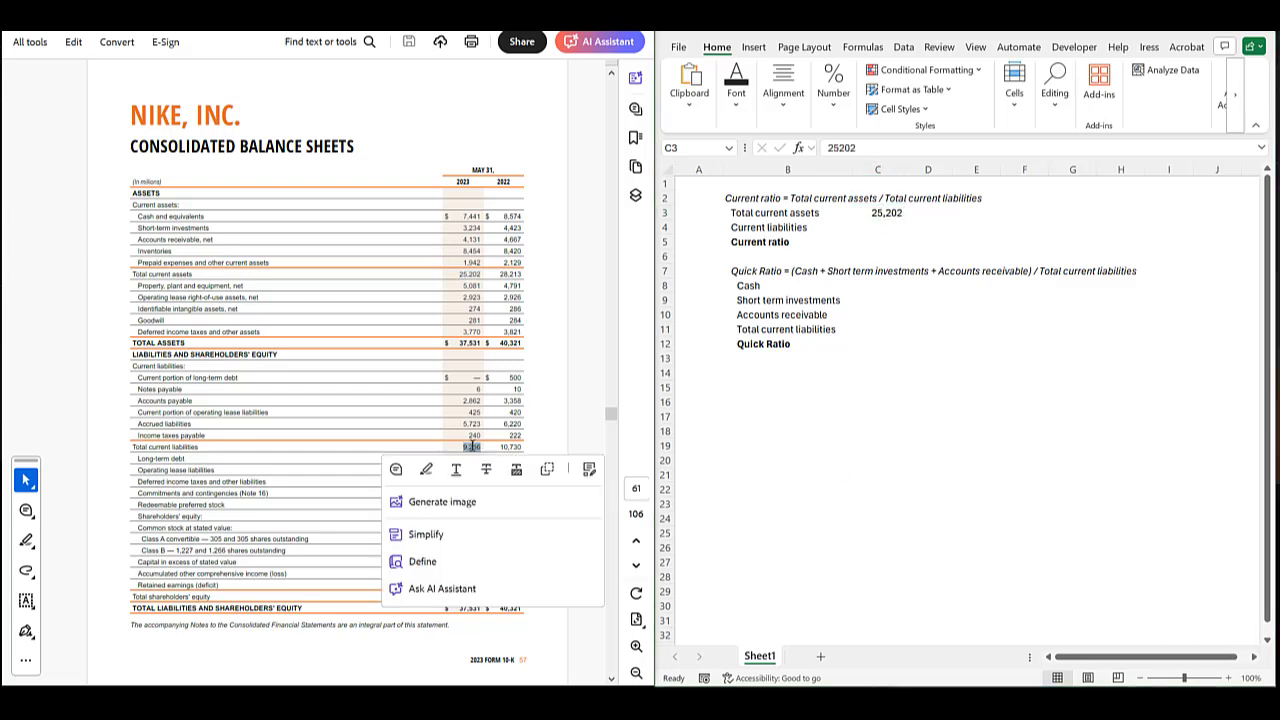
key("ctrl+c")
left_click(889, 228)
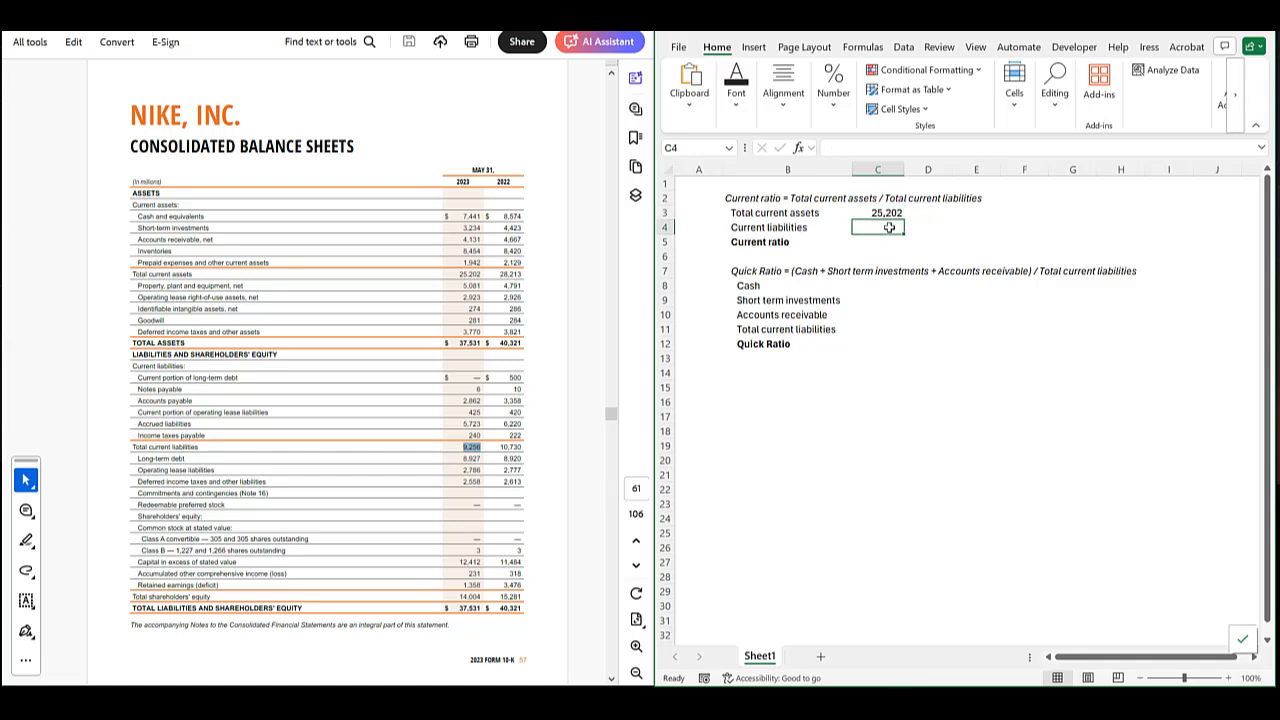
key("ctrl+v")
Step: Calculate Nike's current ratio in C5 with the formula =C3/C4
left_click(880, 242)
type("=")
left_click(887, 213)
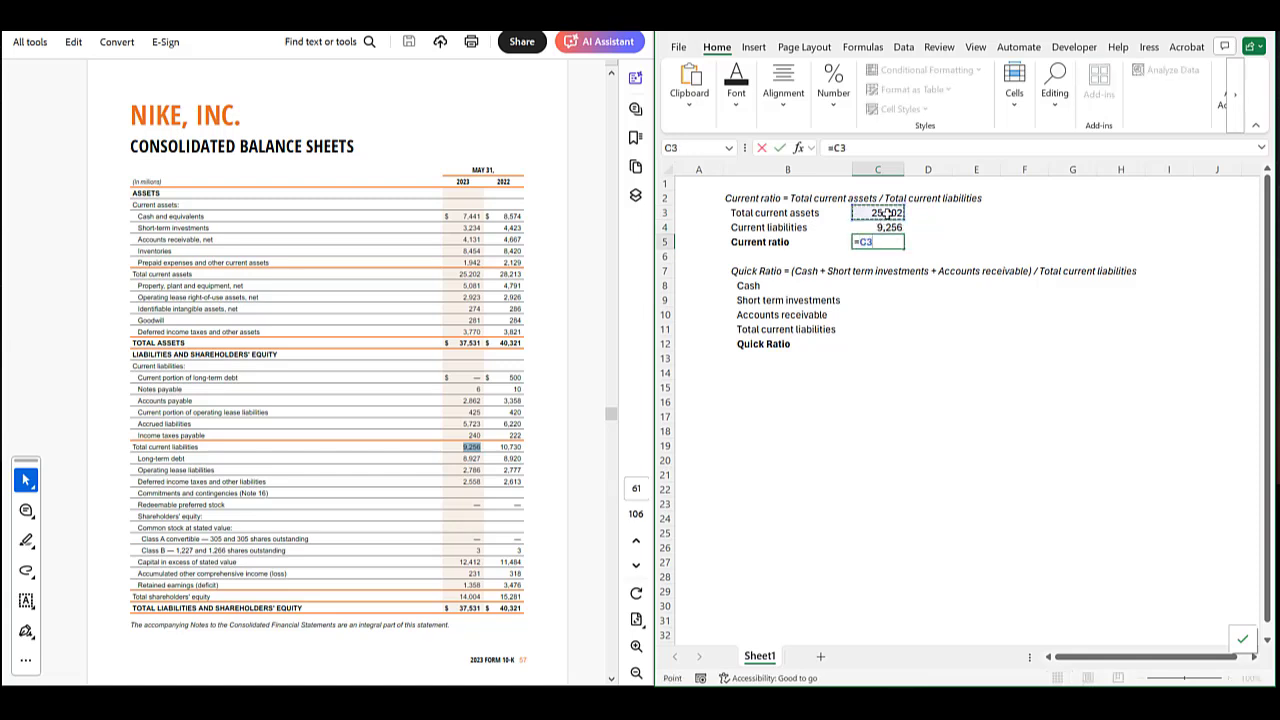
type("/")
left_click(885, 228)
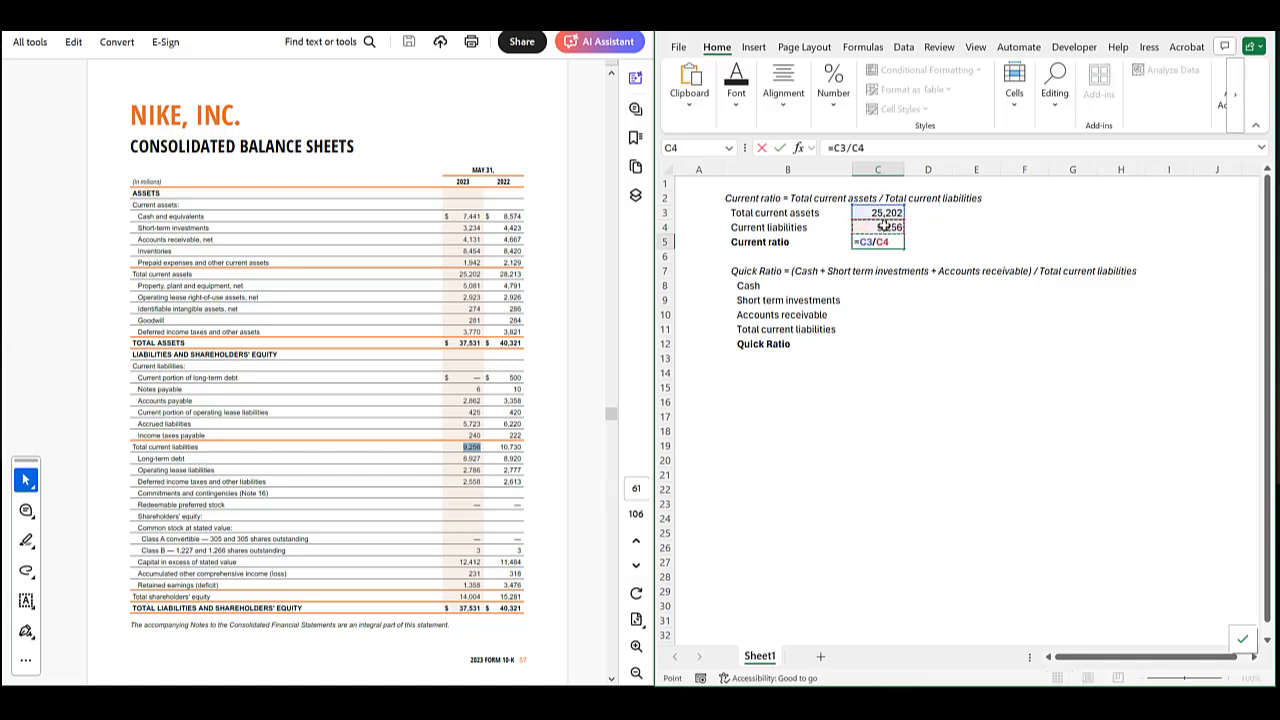
key("Return")
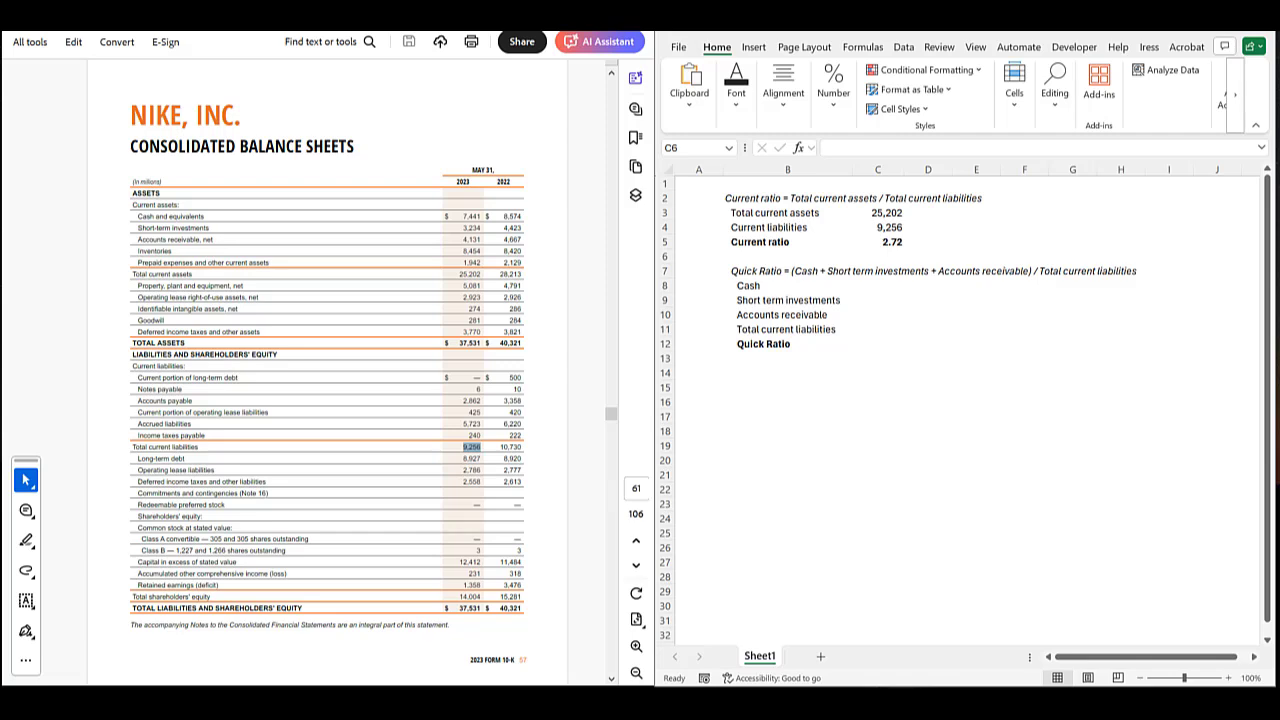
Step: Copy Nike's 2023 cash and equivalents (7,441) and short-term investments (3,234) from the PDF into C8 and C9
double_click(471, 216)
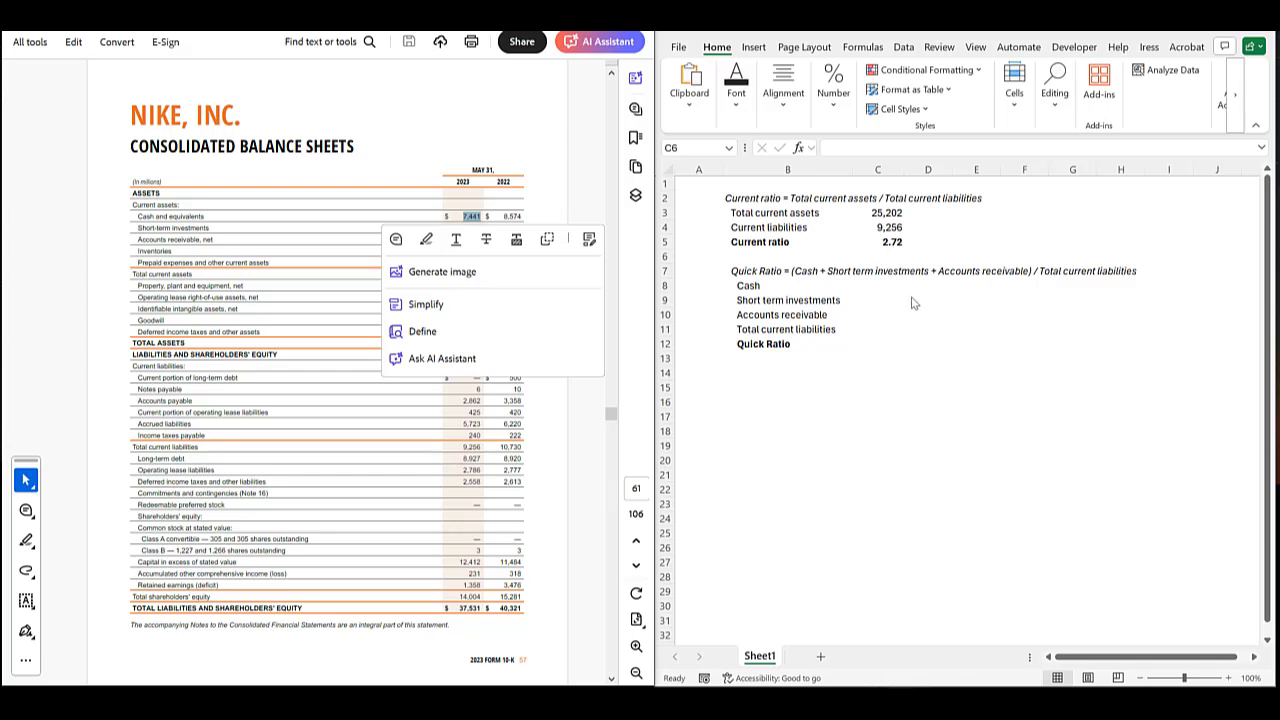
left_click(876, 286)
key("ctrl+v")
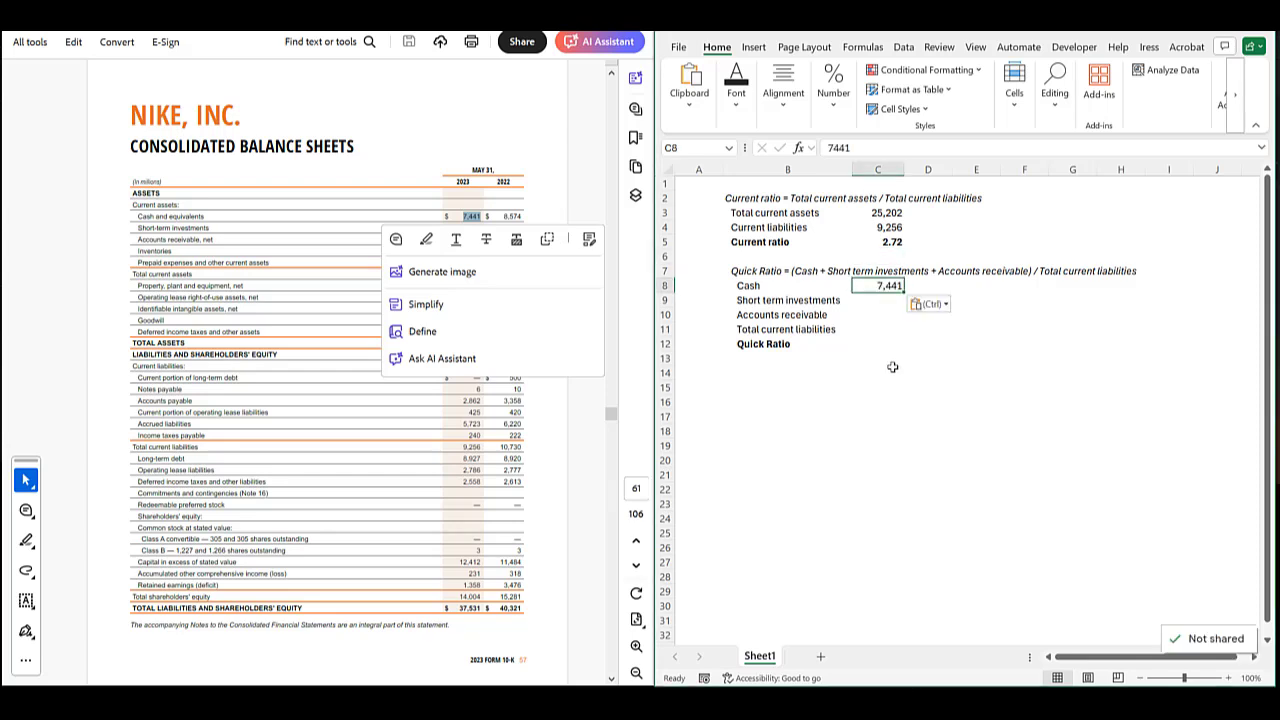
left_click(587, 378)
double_click(471, 228)
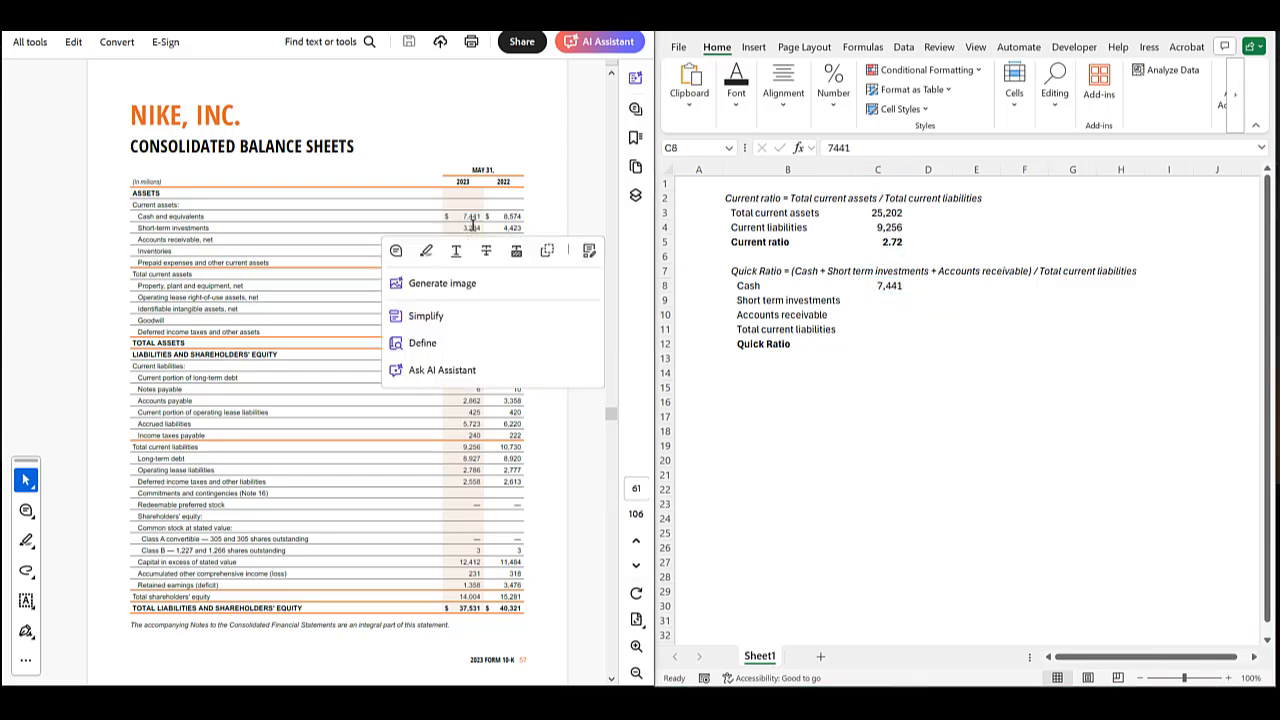
left_click(880, 300)
key("ctrl+v")
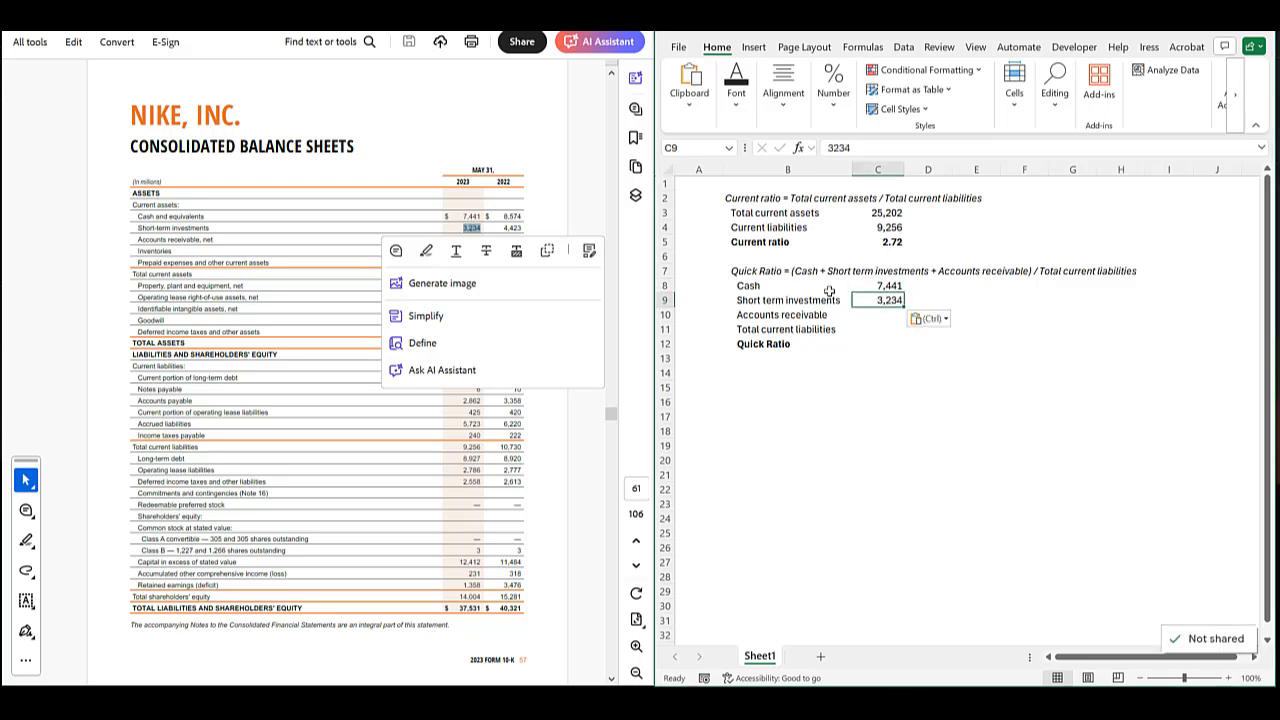
Step: Copy Nike's 2023 accounts receivable (4,131) and total current liabilities (9,256) from the PDF into C10 and C11
left_click(573, 232)
double_click(467, 238)
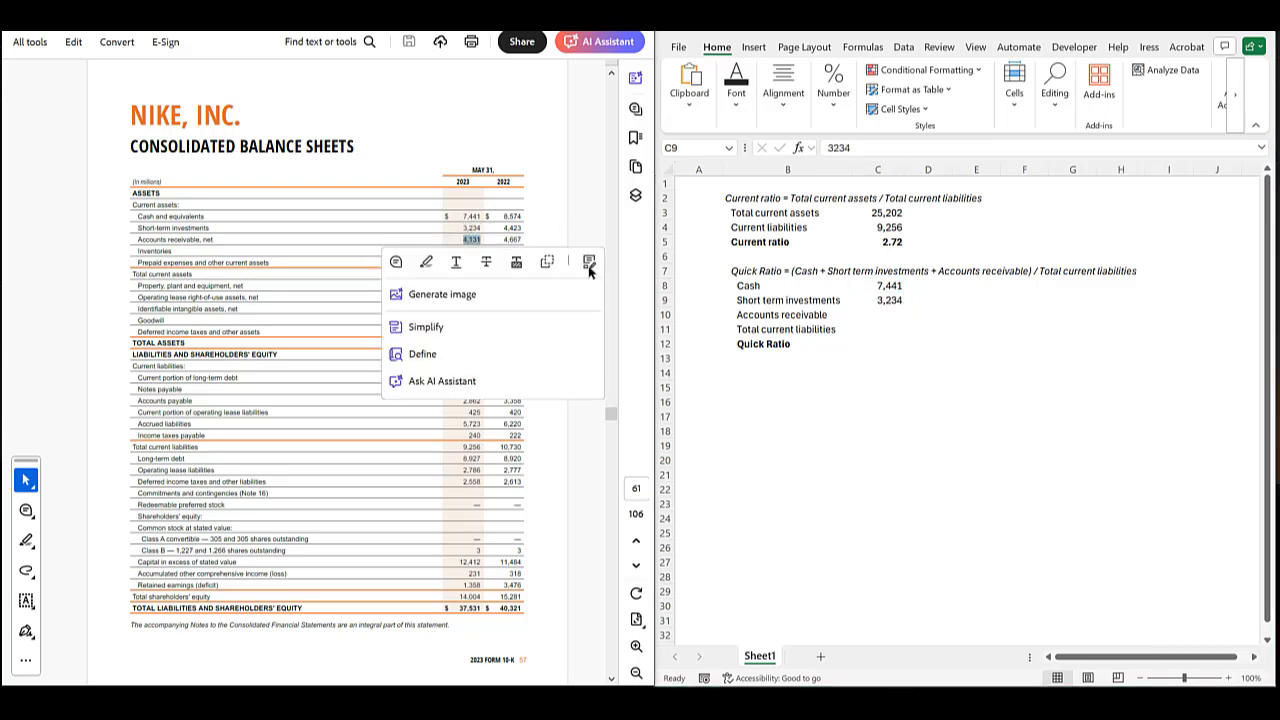
left_click(890, 314)
key("ctrl+v")
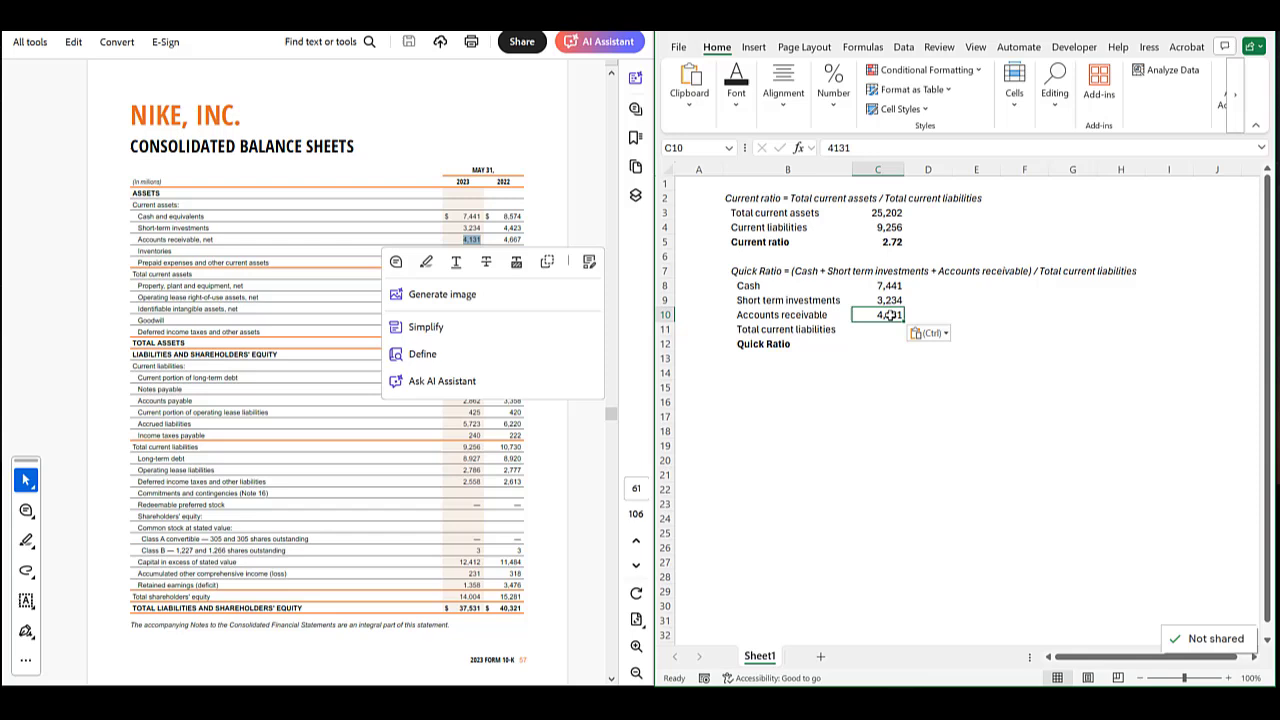
left_click(600, 240)
double_click(469, 447)
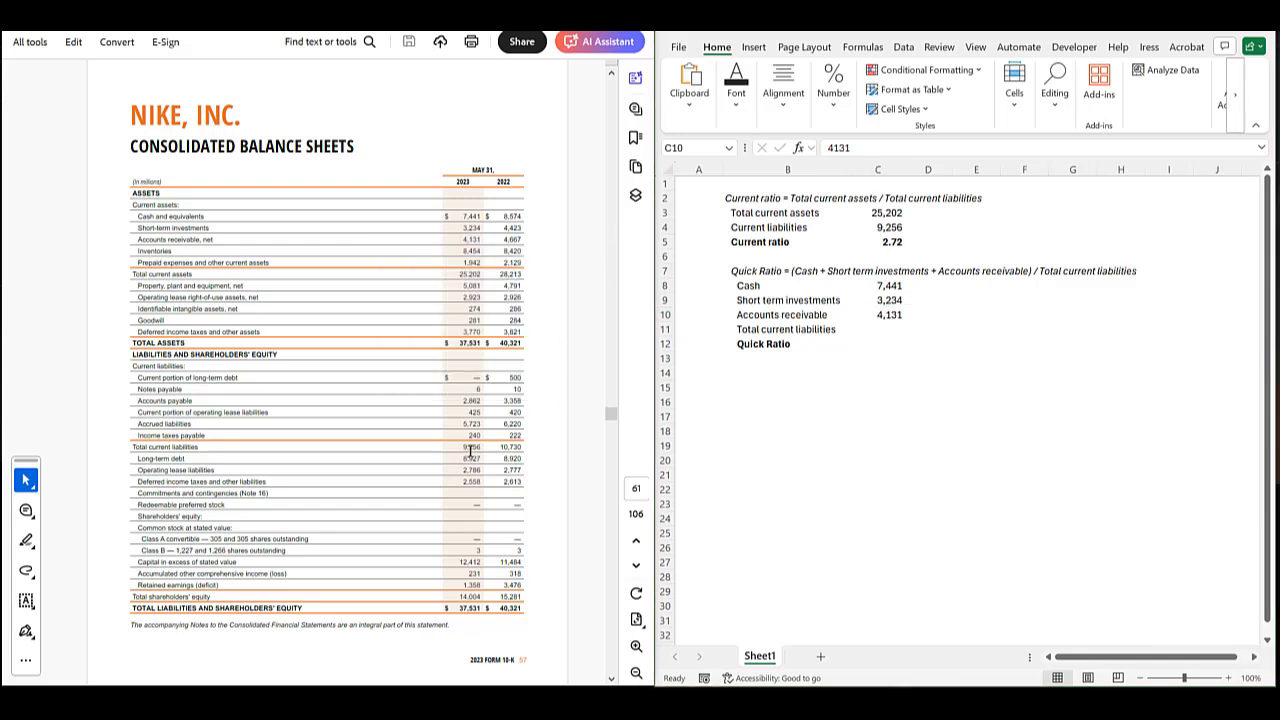
key("ctrl+c")
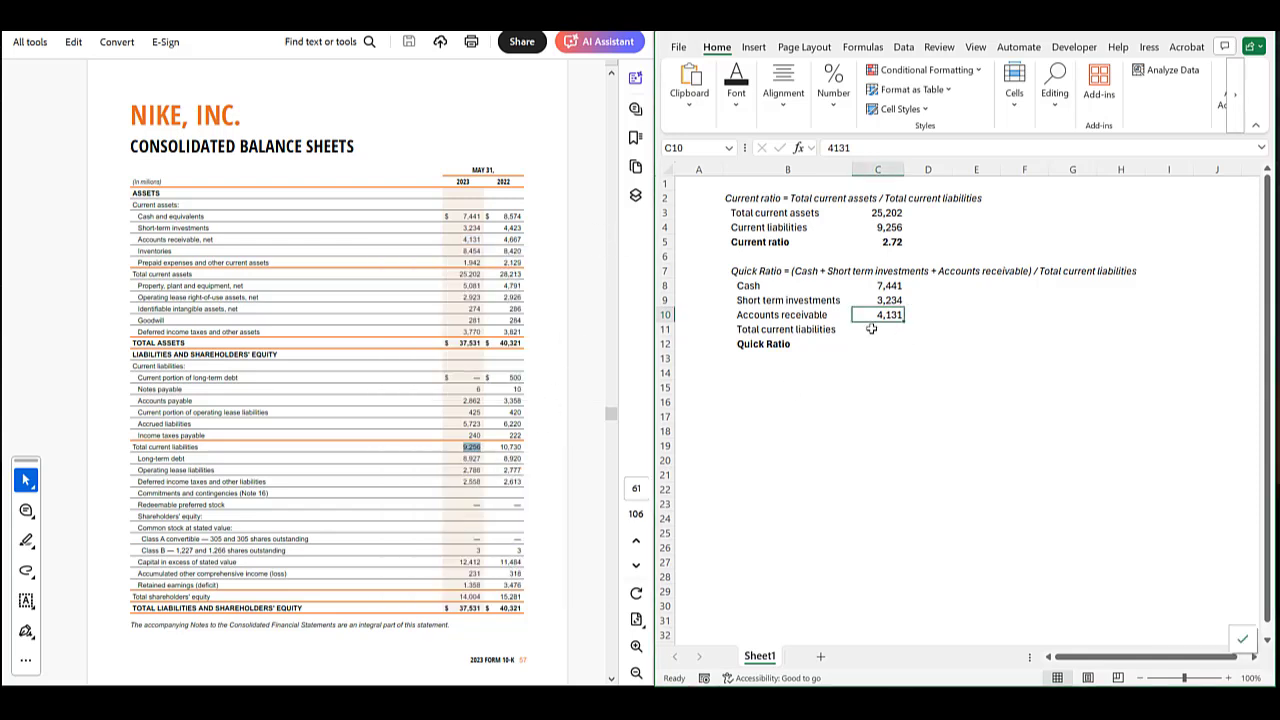
left_click(878, 329)
key("ctrl+v")
Step: Calculate Nike's quick ratio in C12 with the formula =(C8+C9+C10)/C11
left_click(880, 344)
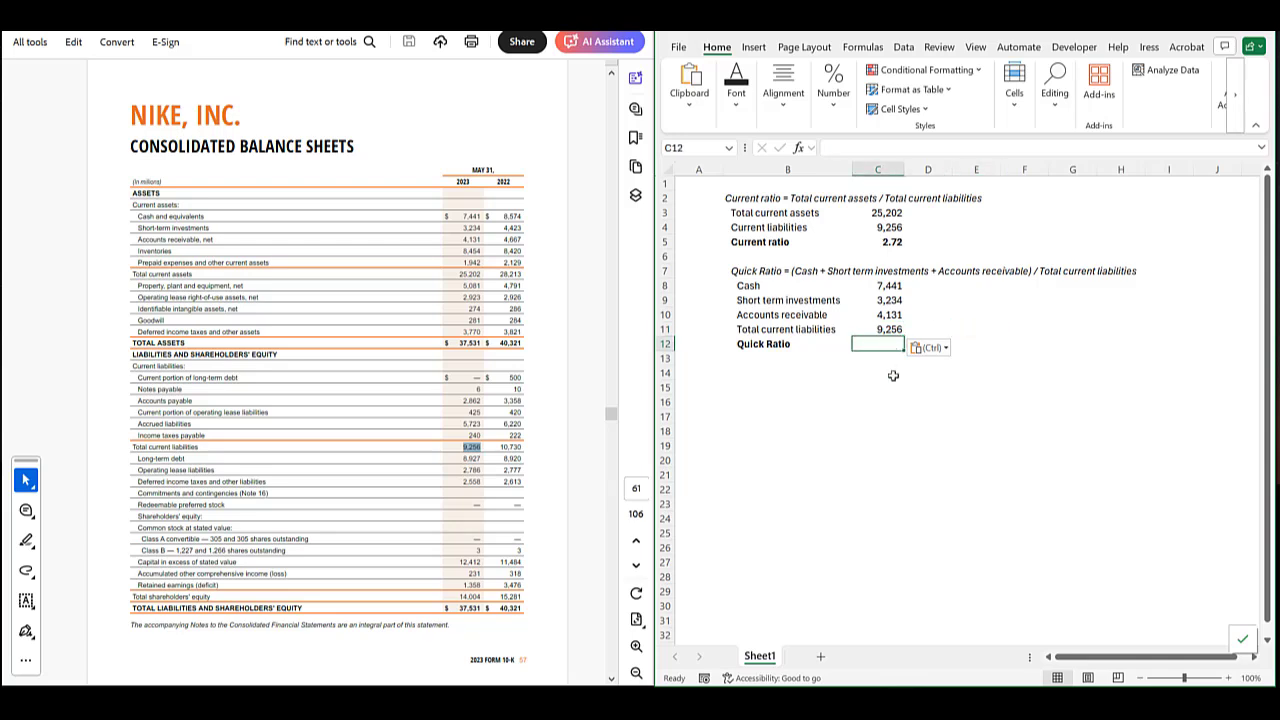
type("=(")
left_click(890, 287)
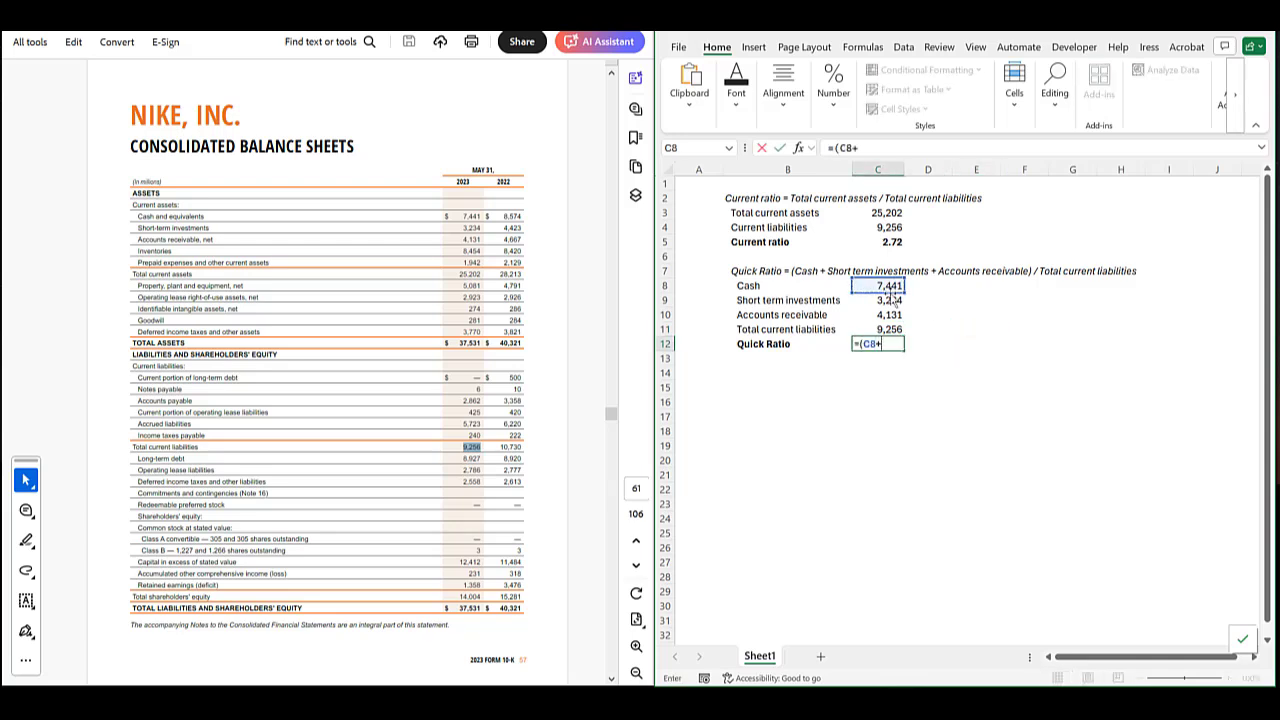
type("+")
left_click(890, 300)
type("+")
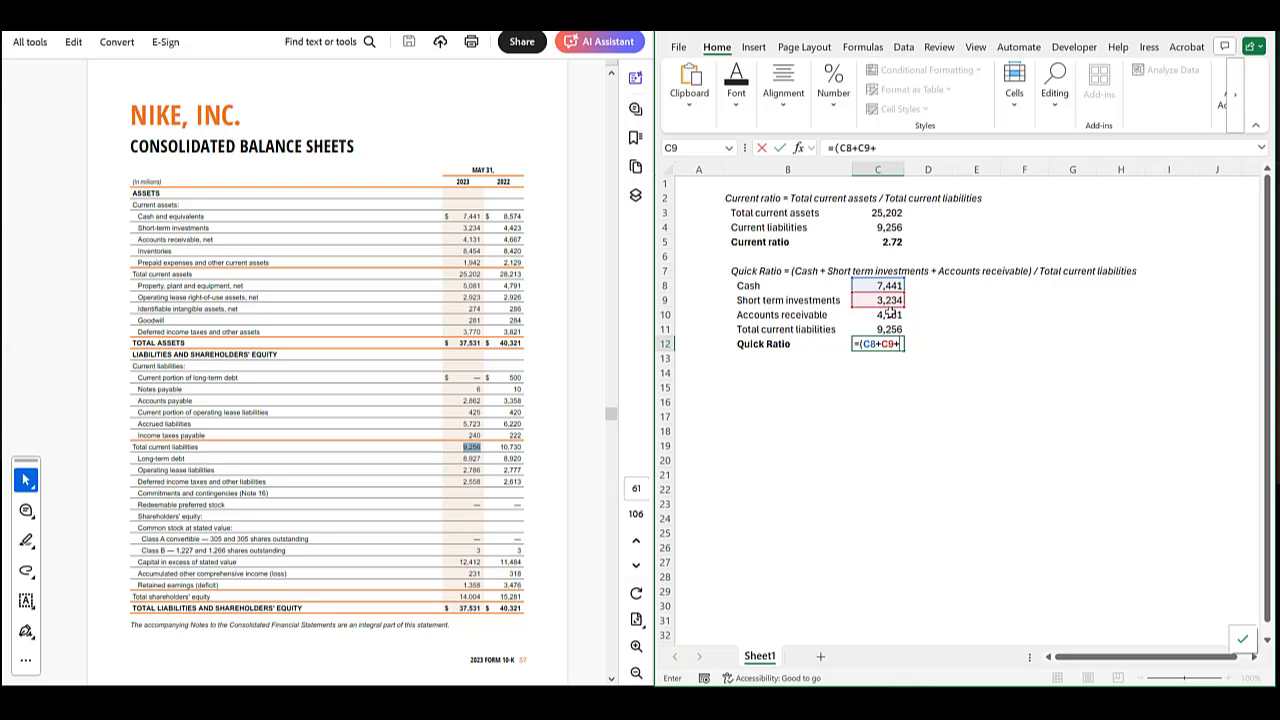
left_click(890, 314)
type(")/")
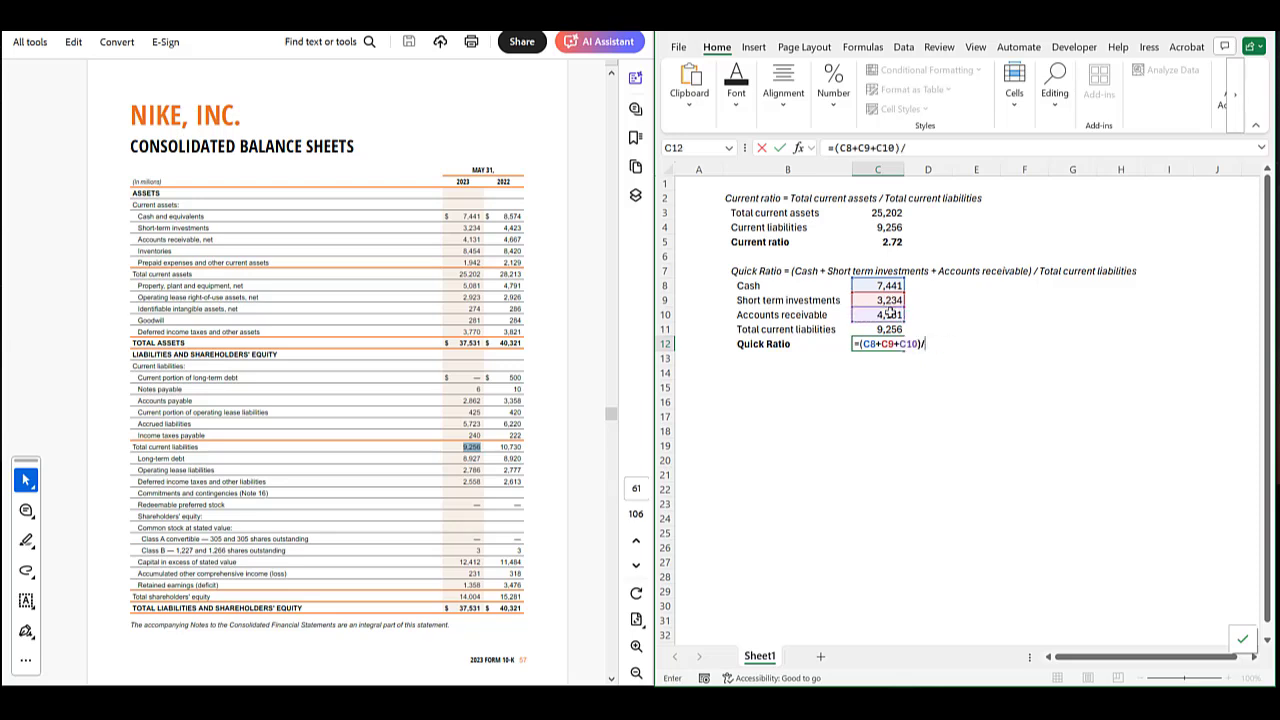
left_click(891, 330)
key("Return")
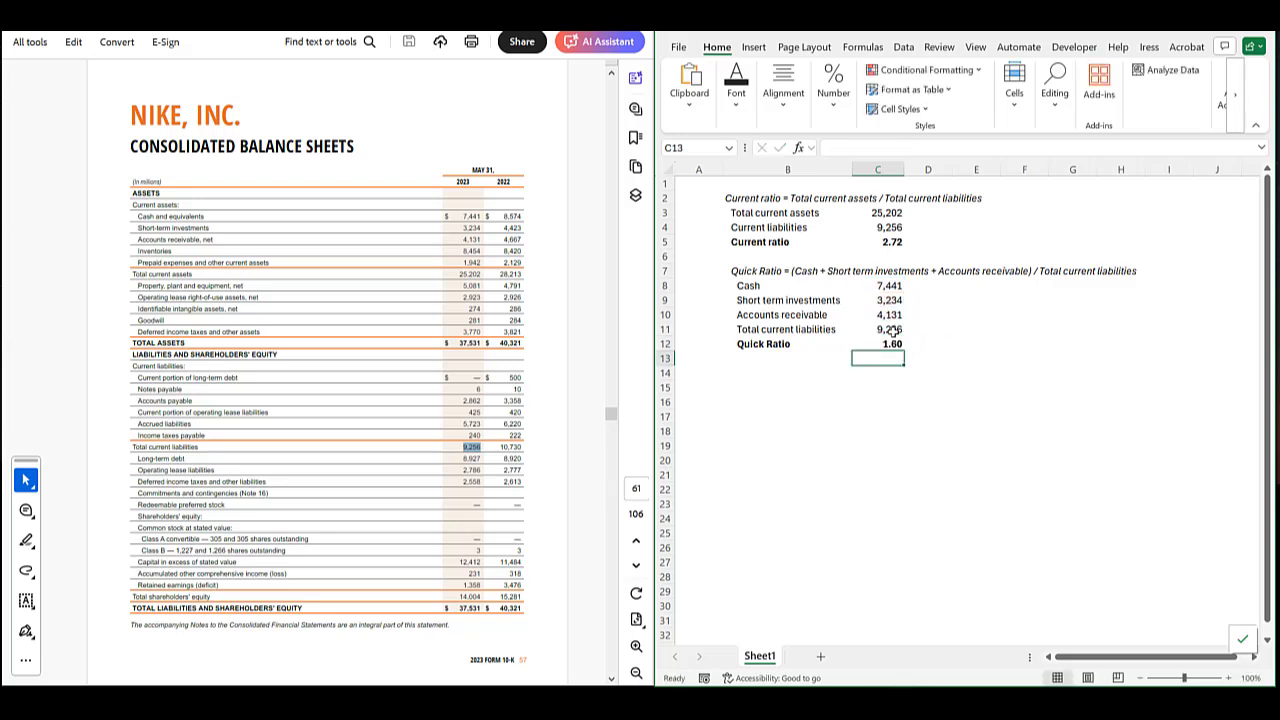